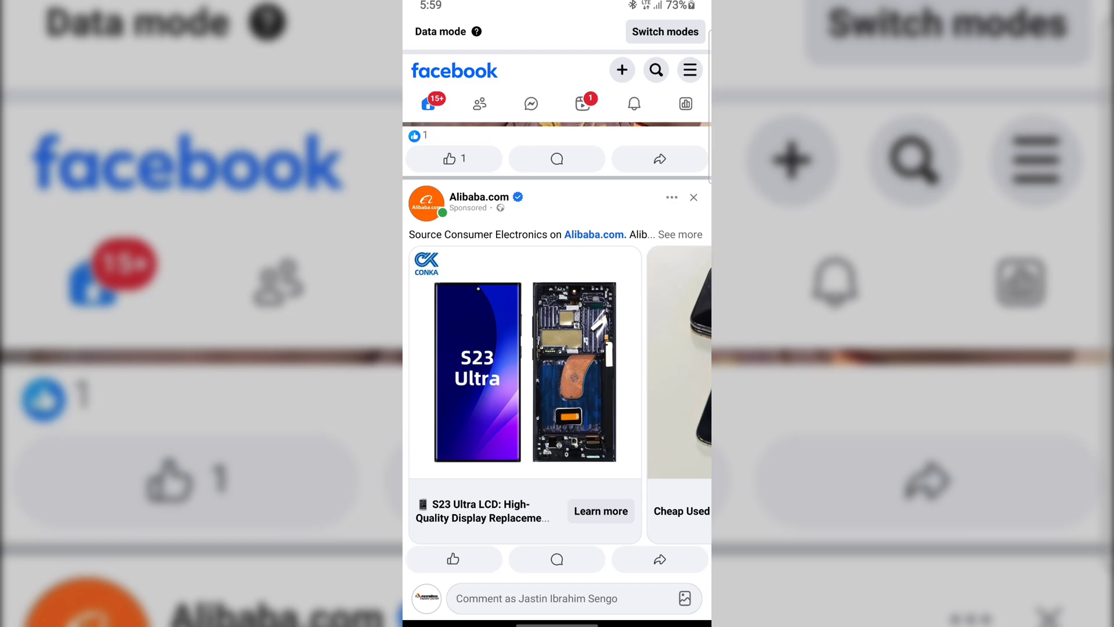
# From the main menu, expand Settings & privacy and go to Settings
pyautogui.click(690, 72)
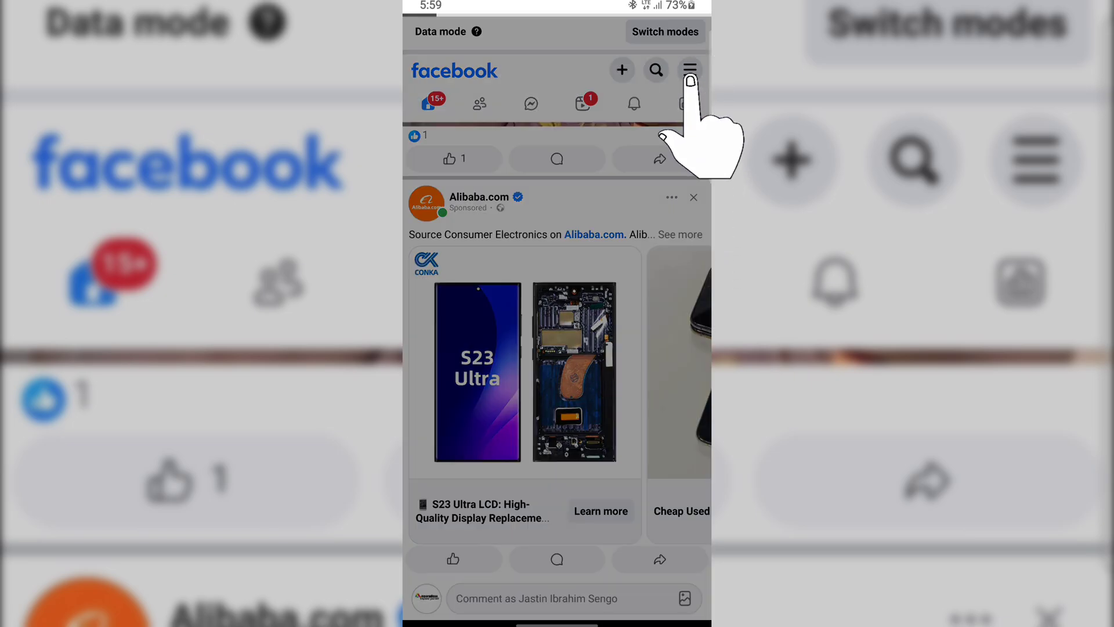
pyautogui.scroll(-3, 557, 348)
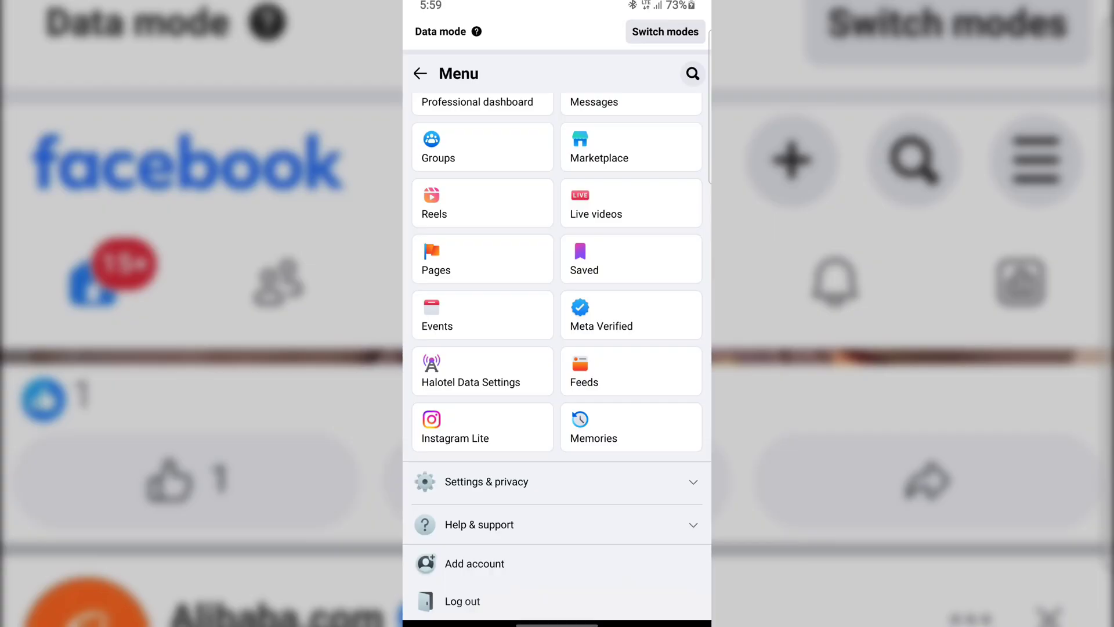
pyautogui.click(519, 508)
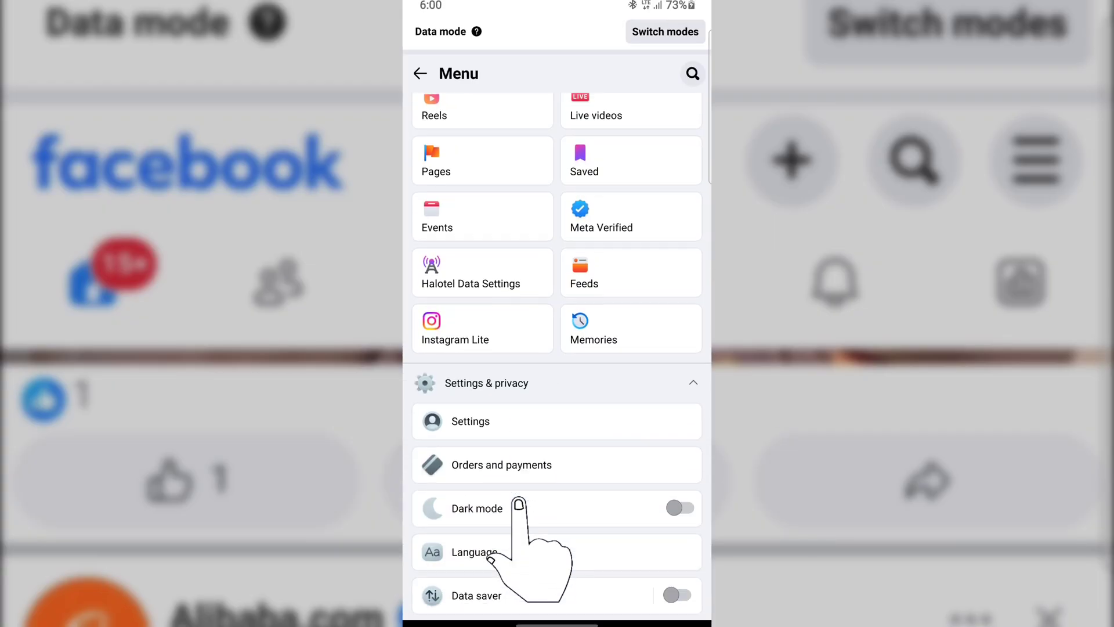
pyautogui.scroll(-2, 523, 522)
pyautogui.scroll(-1, 558, 392)
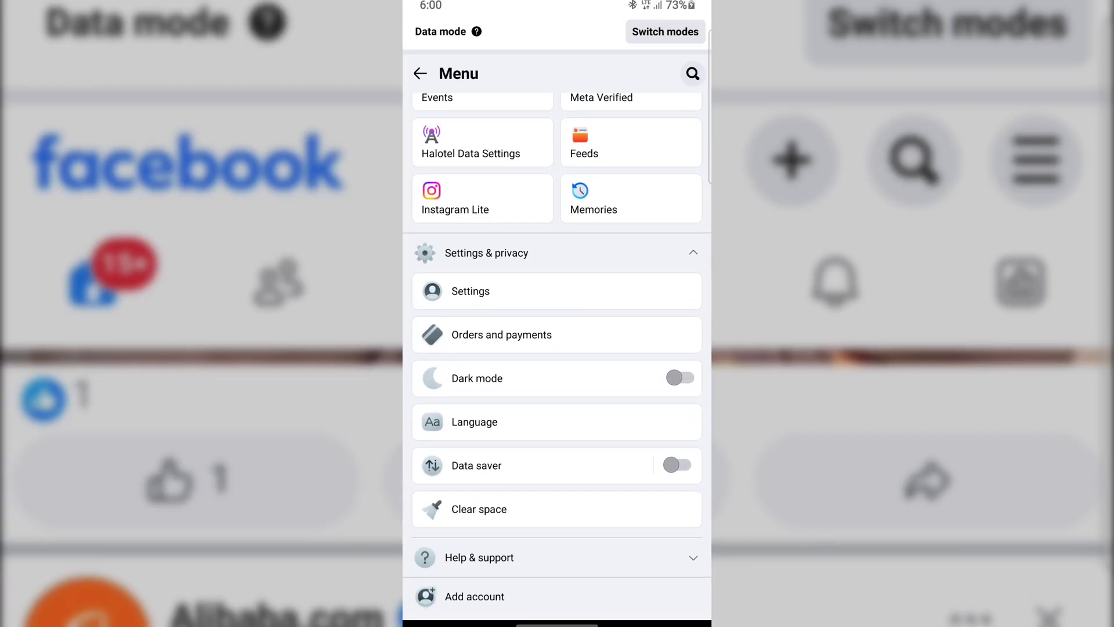
pyautogui.click(543, 306)
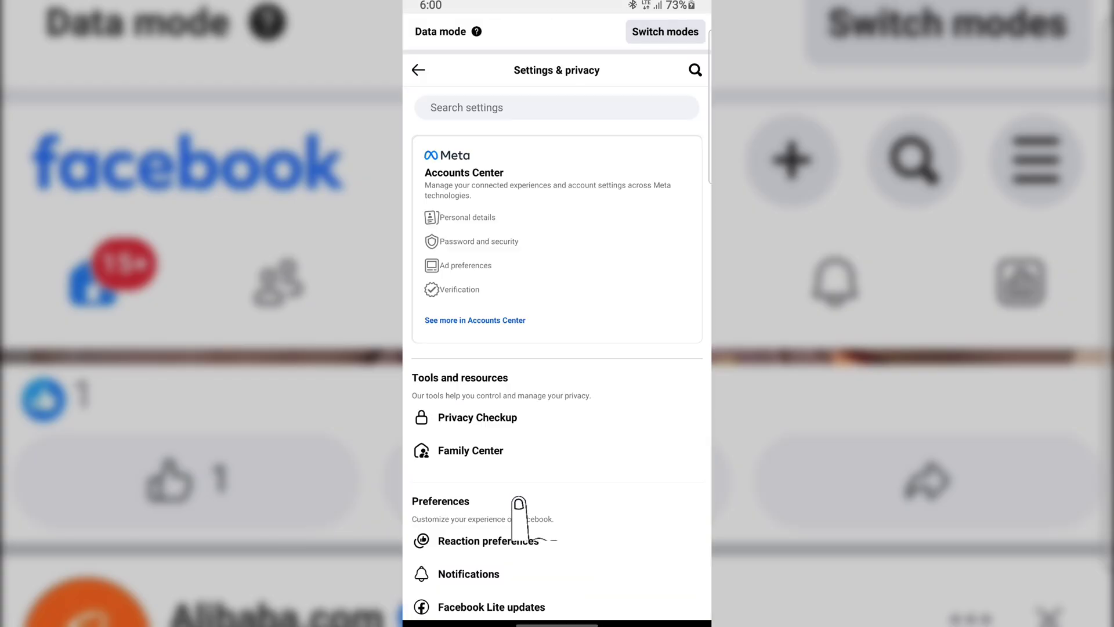
# Enter the full Accounts Center and go to Personal details
pyautogui.click(519, 327)
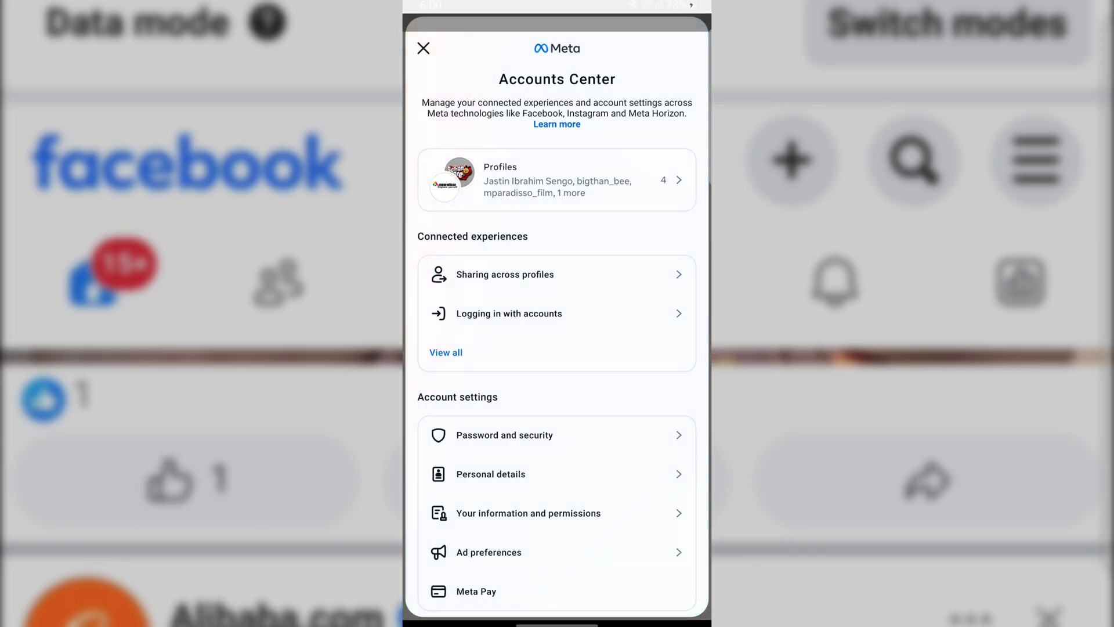
pyautogui.scroll(-3, 557, 341)
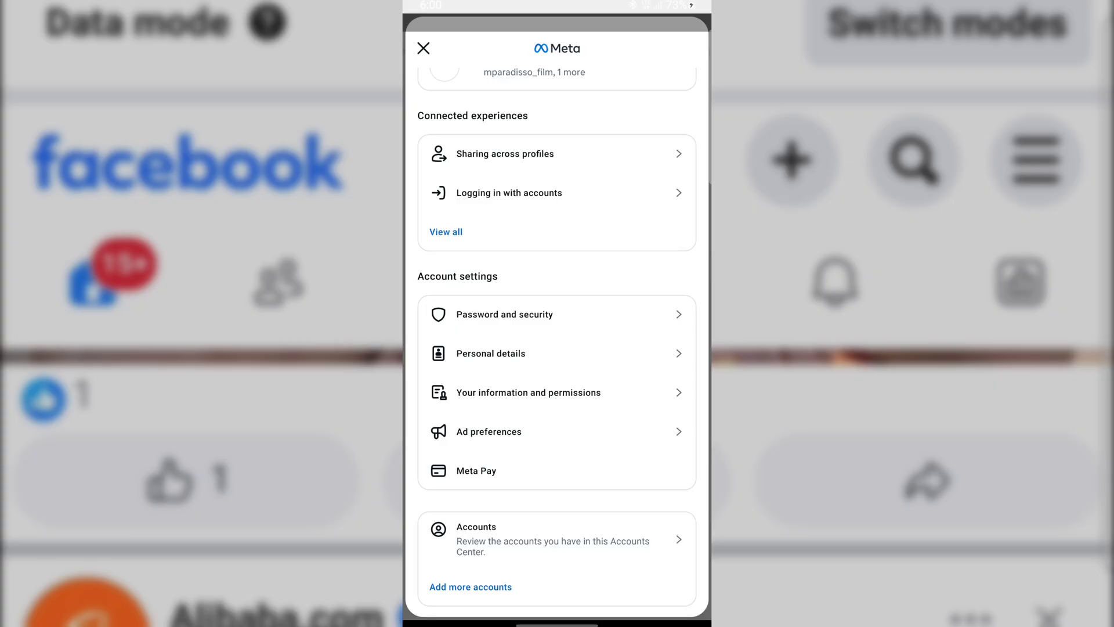
pyautogui.click(499, 366)
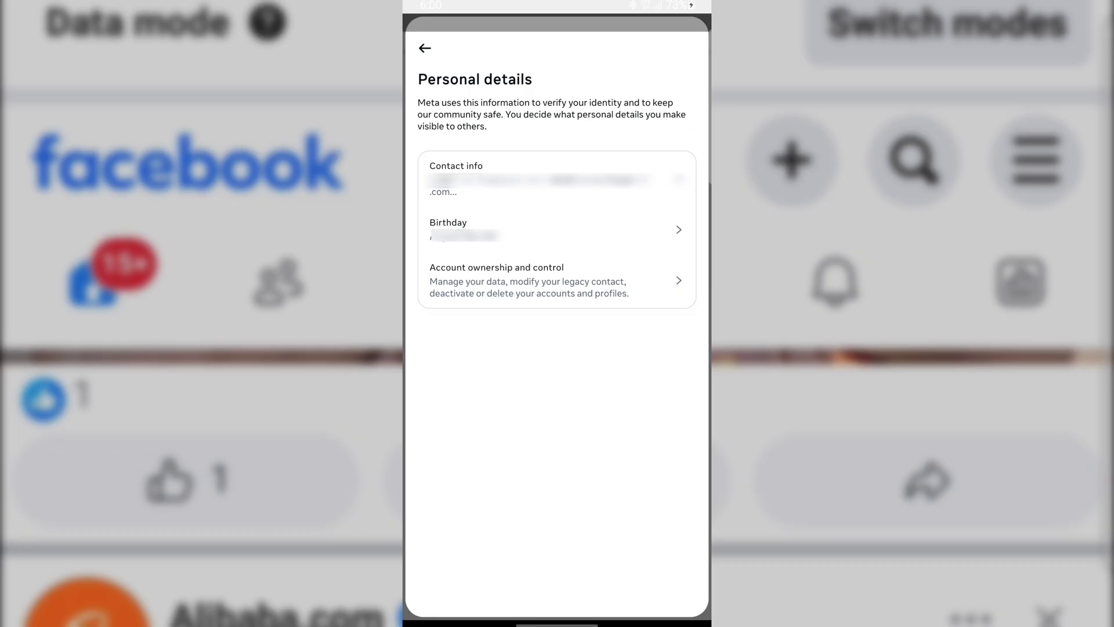
# Under Account ownership and control, choose Deactivation or deletion for the Facebook profile
pyautogui.click(520, 293)
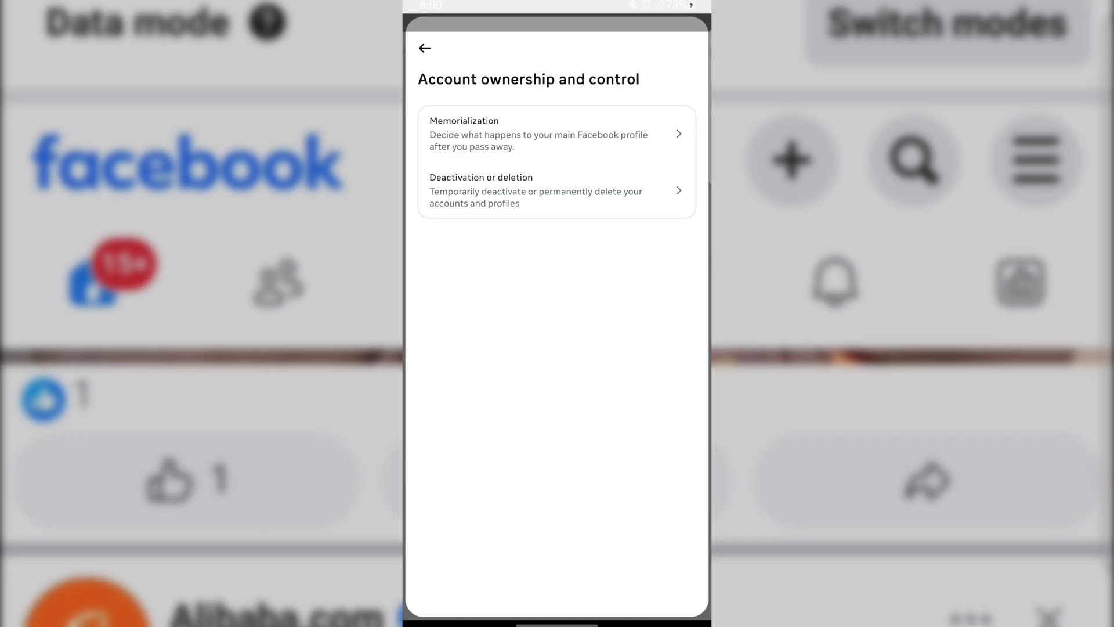
pyautogui.click(497, 184)
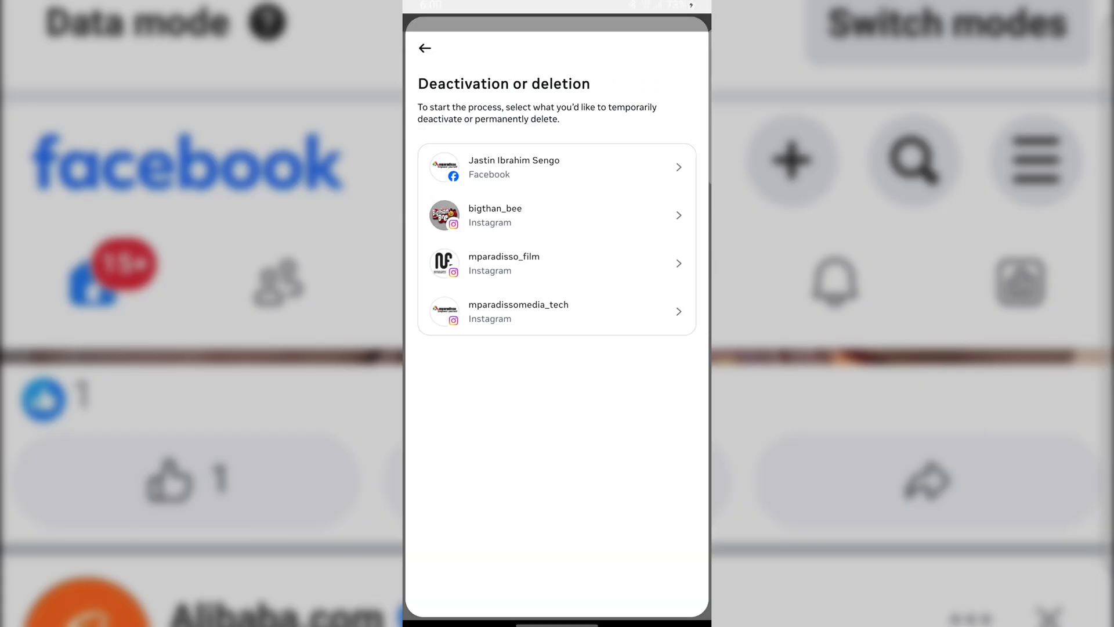
pyautogui.click(522, 166)
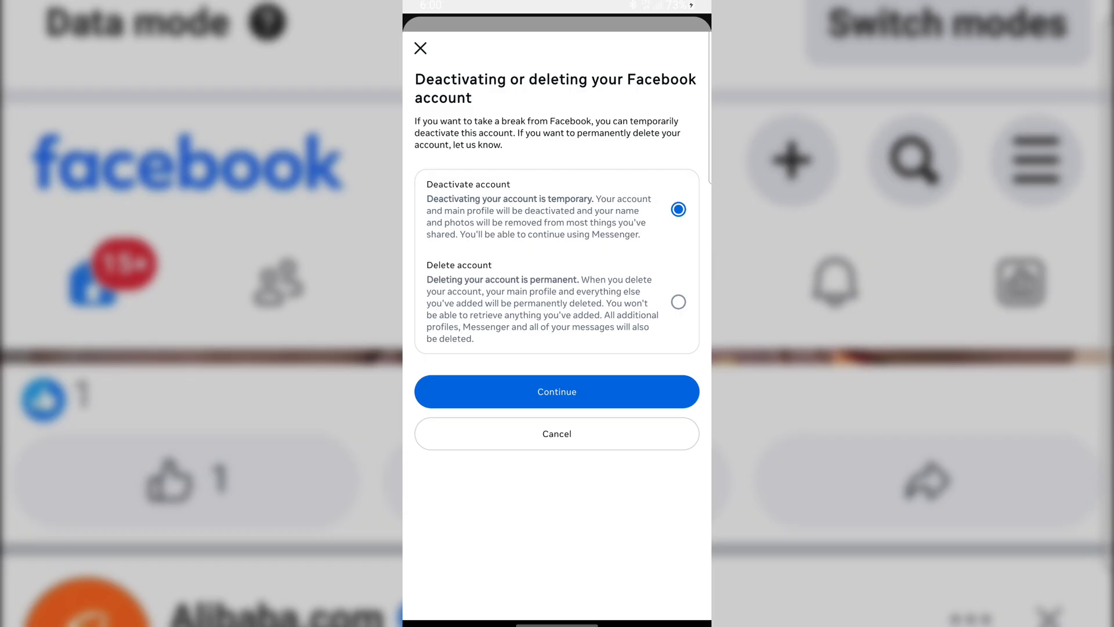
# Continue deactivation through the Pages warning, then at the password prompt choose 'Forgot password?'
pyautogui.click(557, 391)
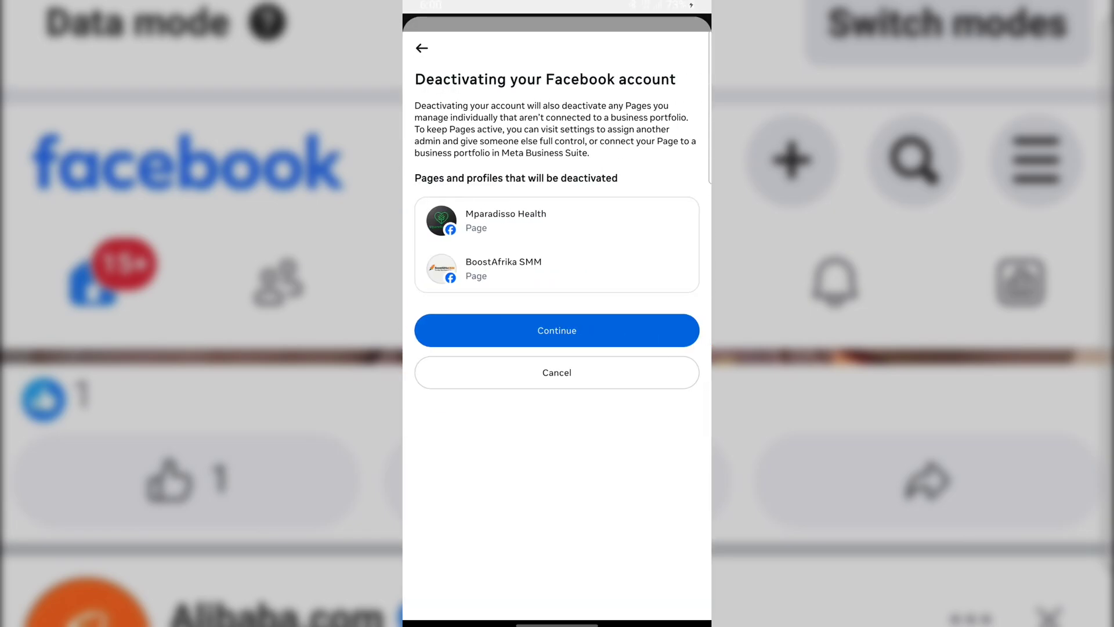
pyautogui.click(557, 330)
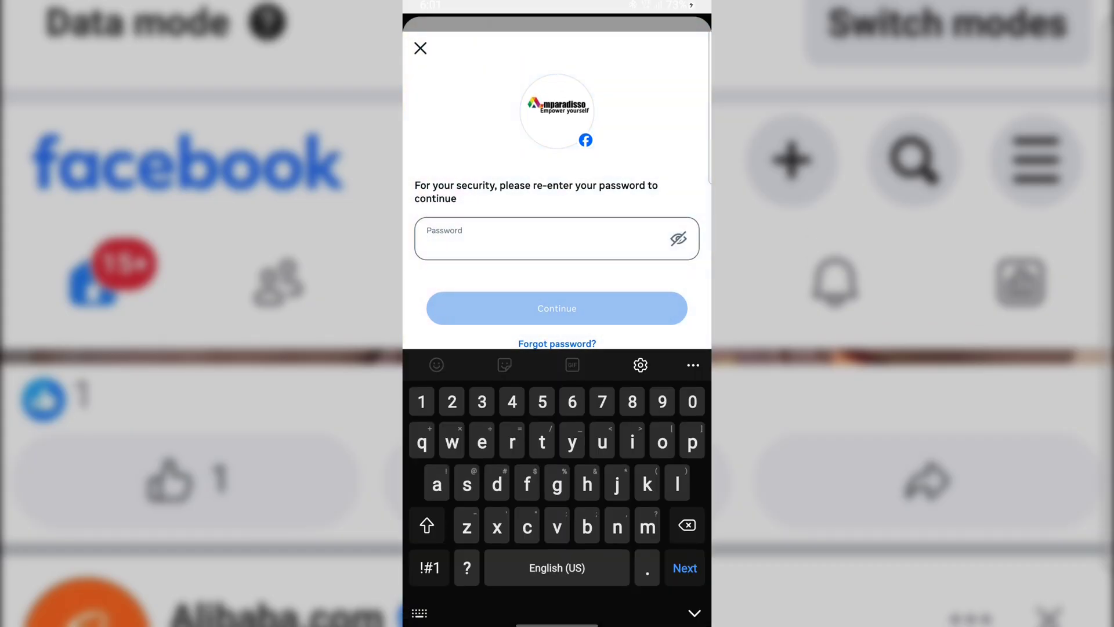
pyautogui.press('Escape')
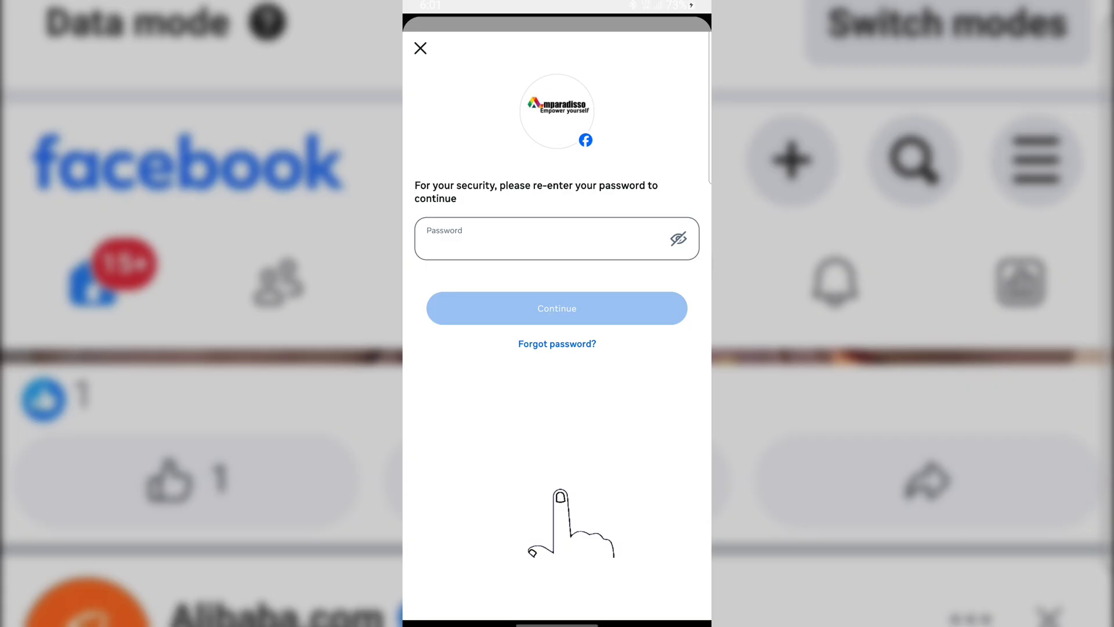
pyautogui.click(560, 347)
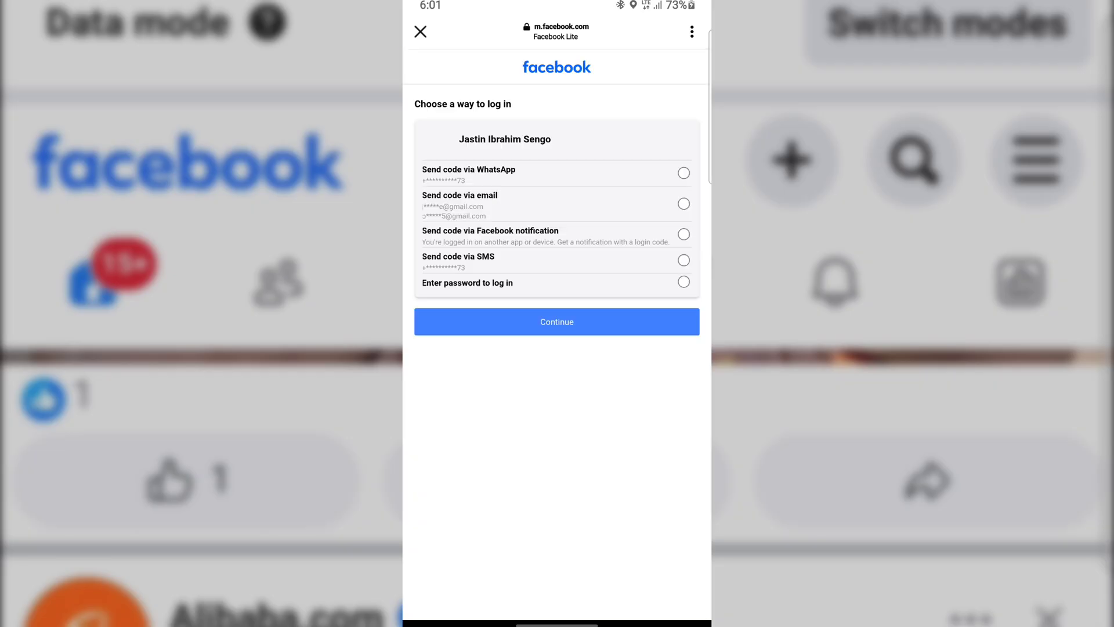
# Have the login code sent via email, paste the 6-digit code and submit it
pyautogui.click(599, 213)
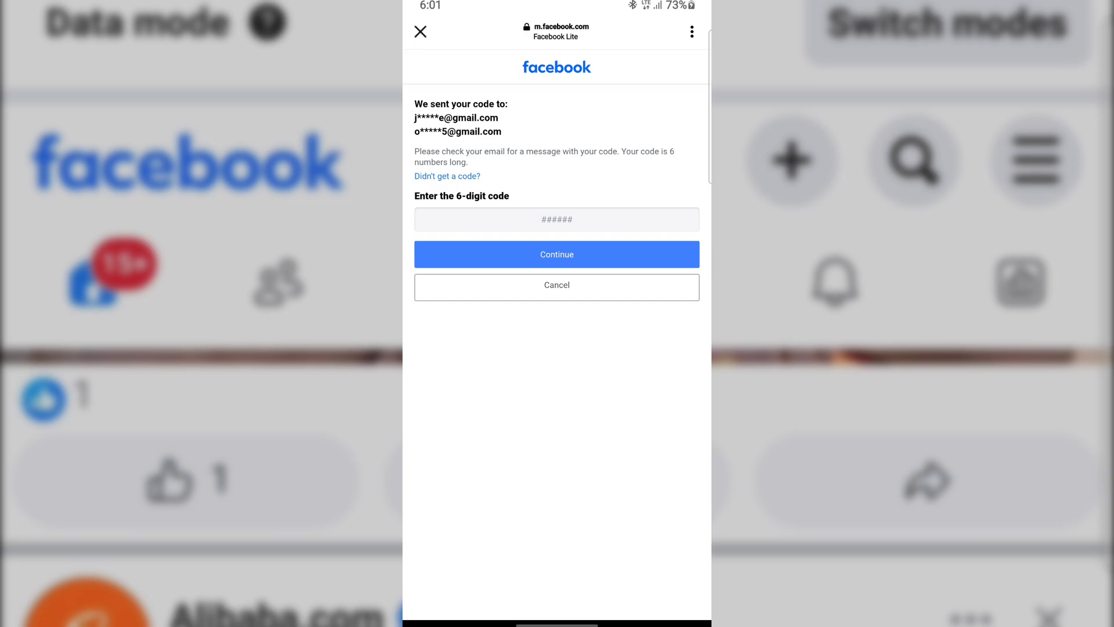
pyautogui.click(556, 220)
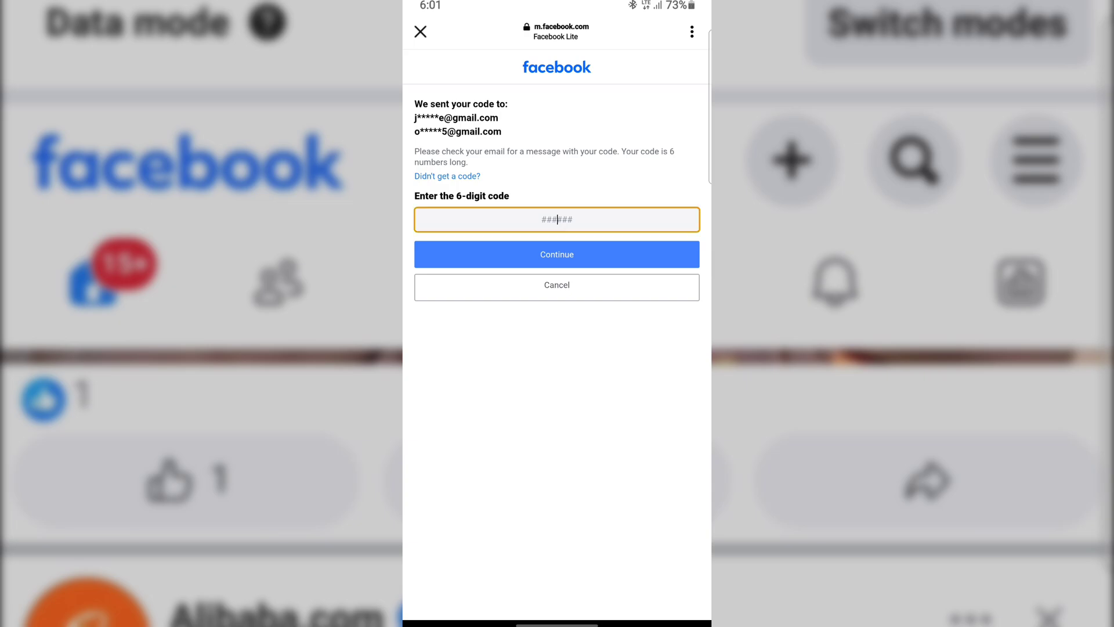
pyautogui.click(556, 220)
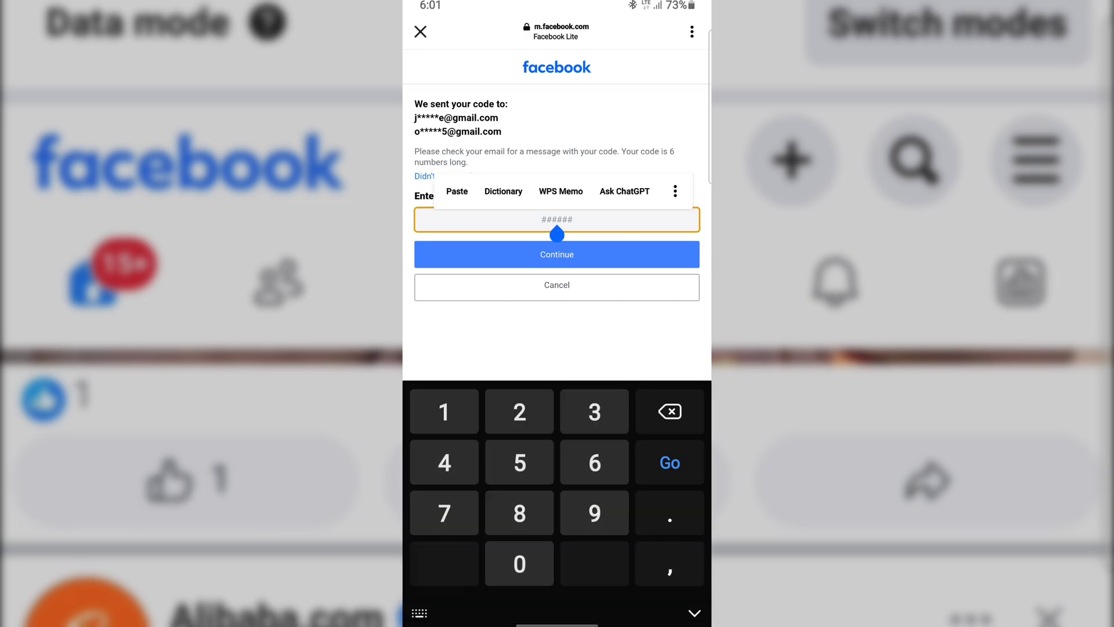
pyautogui.click(458, 189)
pyautogui.press('Return')
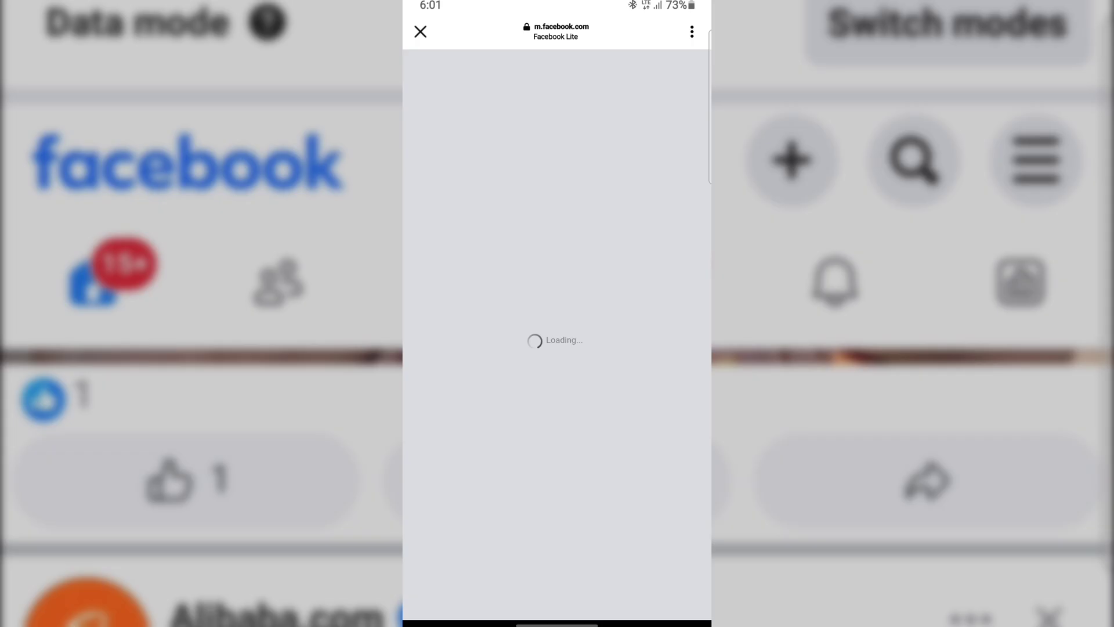